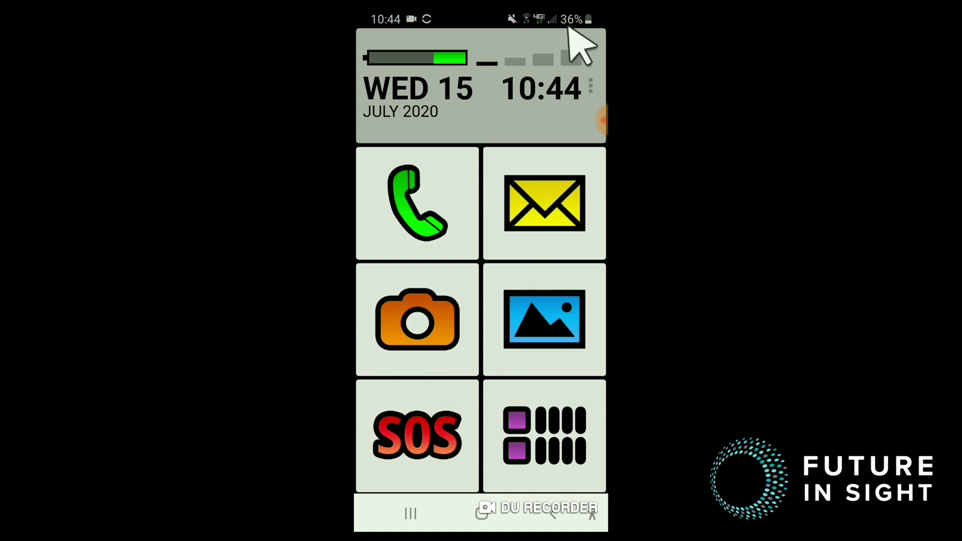
Open the Applications list, scroll through the installed apps, and return to Most recent
left_click(429, 197)
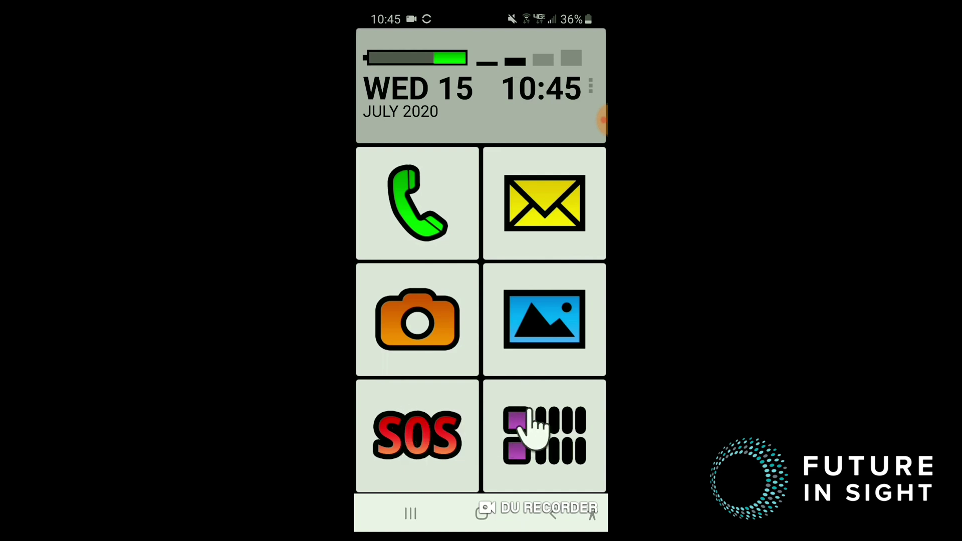
left_click(533, 410)
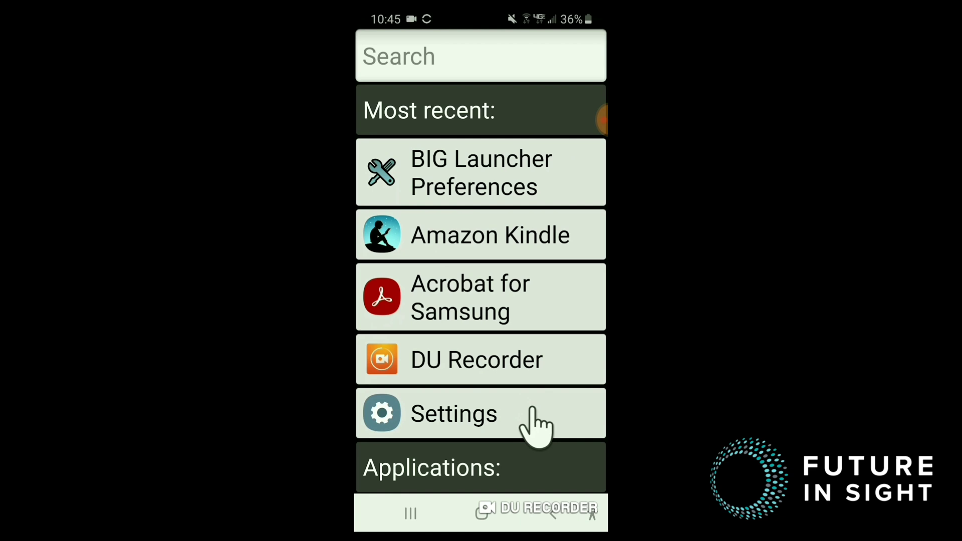
scroll(533, 412, "down", 3)
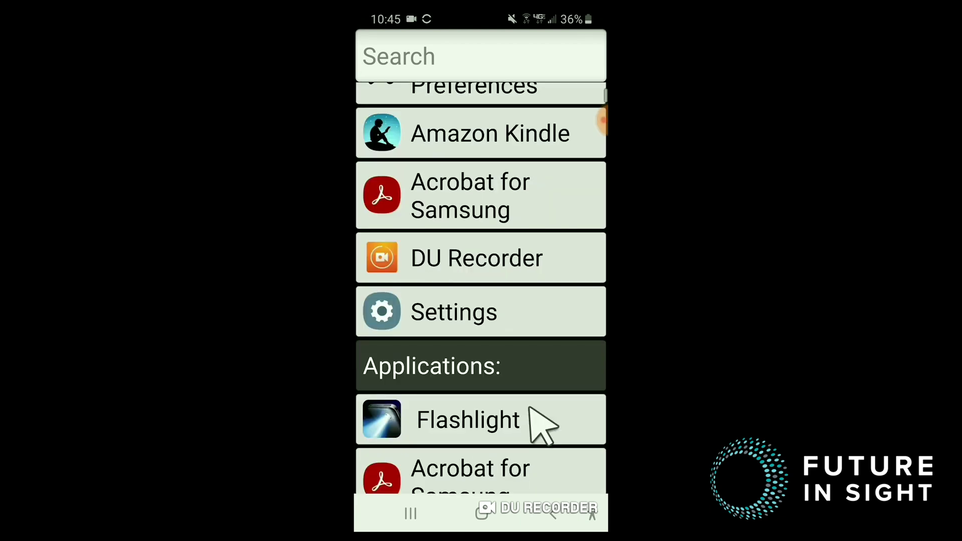
scroll(531, 409, "down", 4)
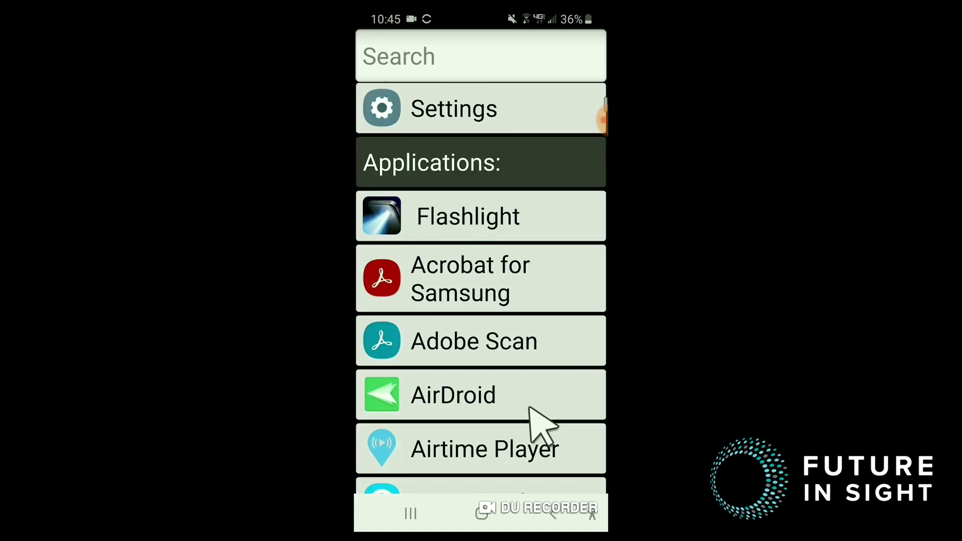
scroll(531, 408, "down", 4)
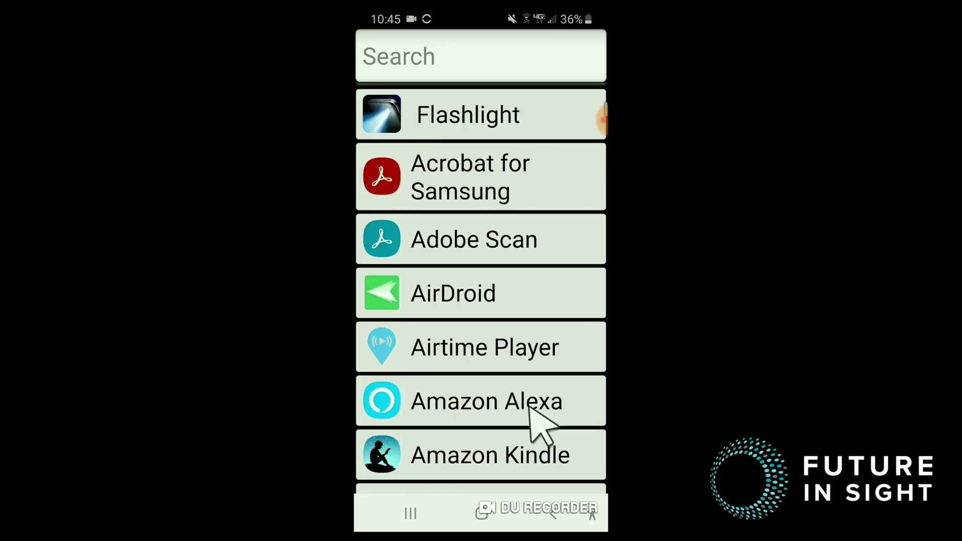
scroll(531, 409, "down", 1)
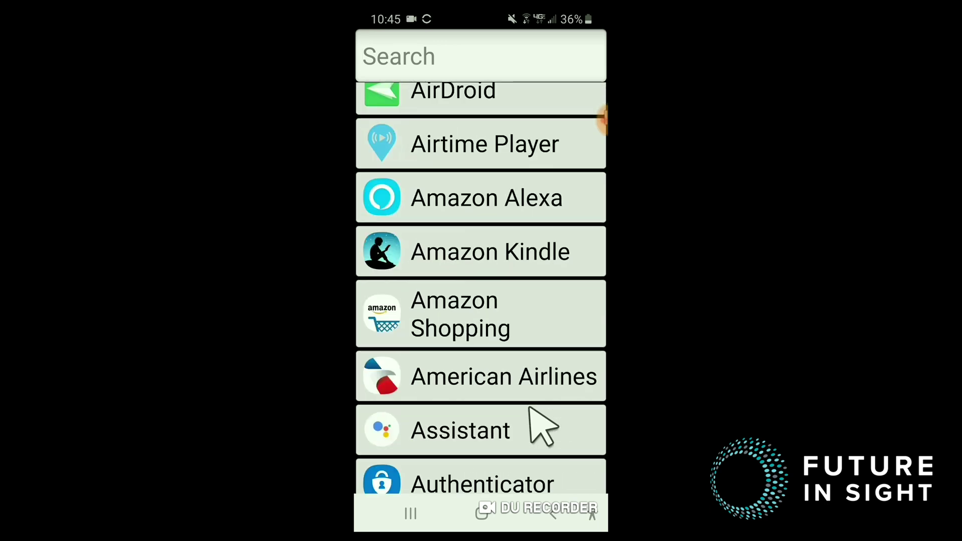
scroll(530, 409, "down", 5)
scroll(530, 408, "down", 1)
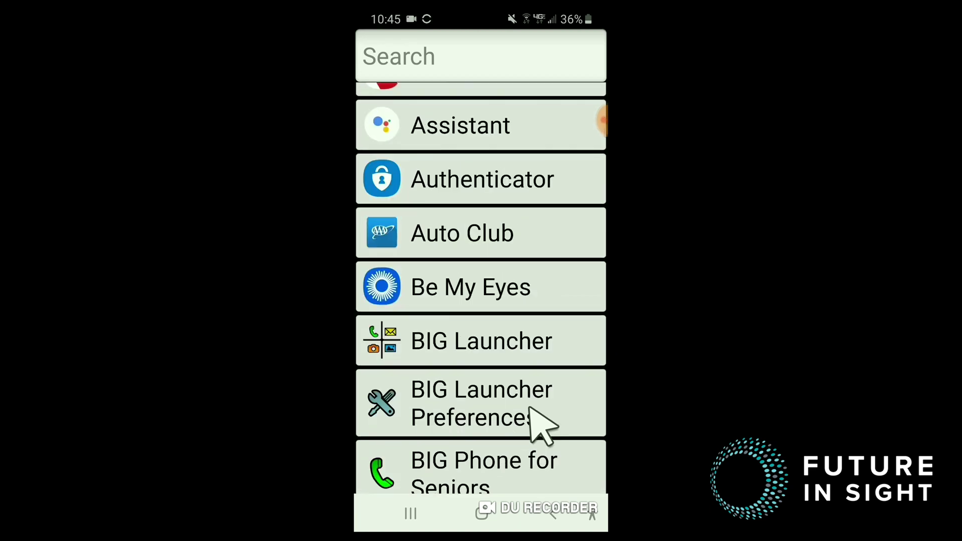
scroll(530, 409, "down", 1)
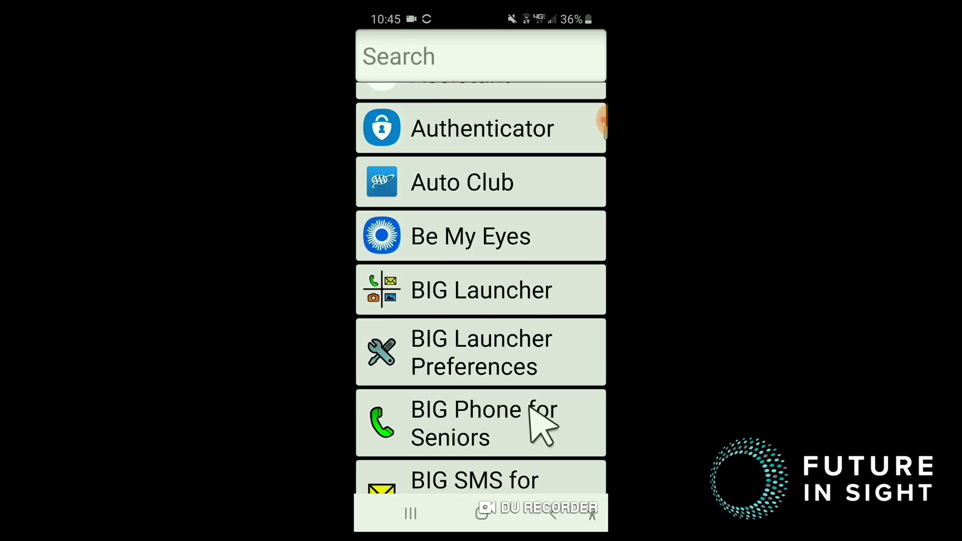
scroll(531, 408, "up", 10)
scroll(541, 425, "up", 8)
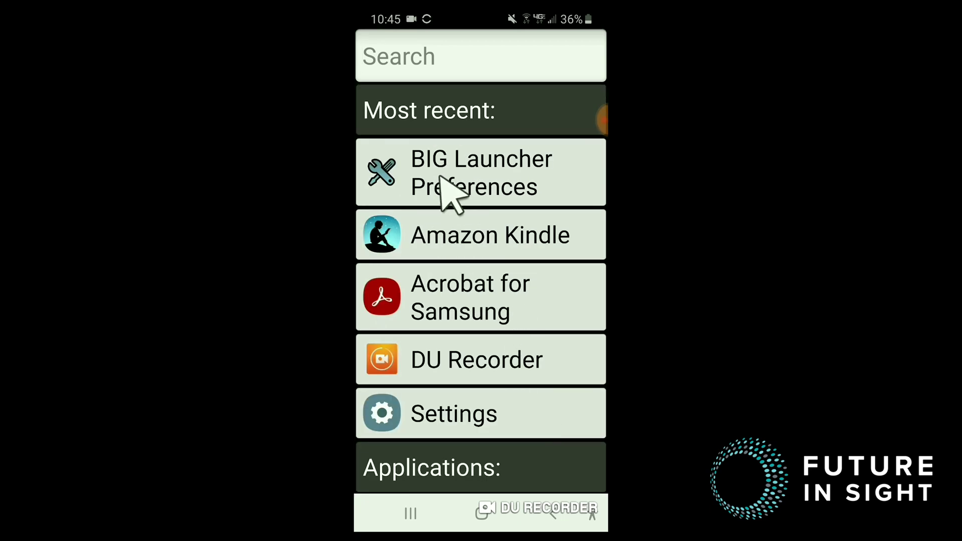
In BIG Launcher Preferences, set the text size to Bigger and restart Preferences
left_click(440, 177)
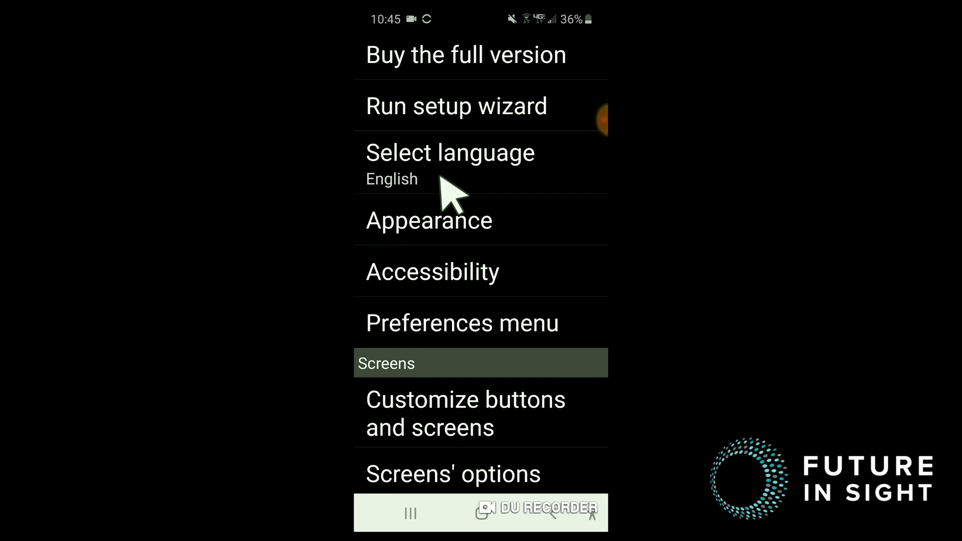
left_click(470, 224)
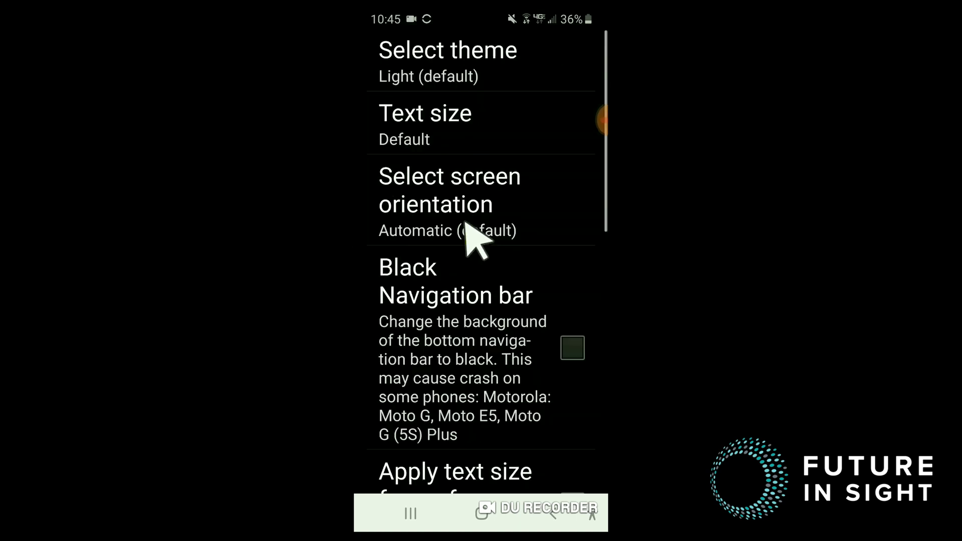
left_click(434, 136)
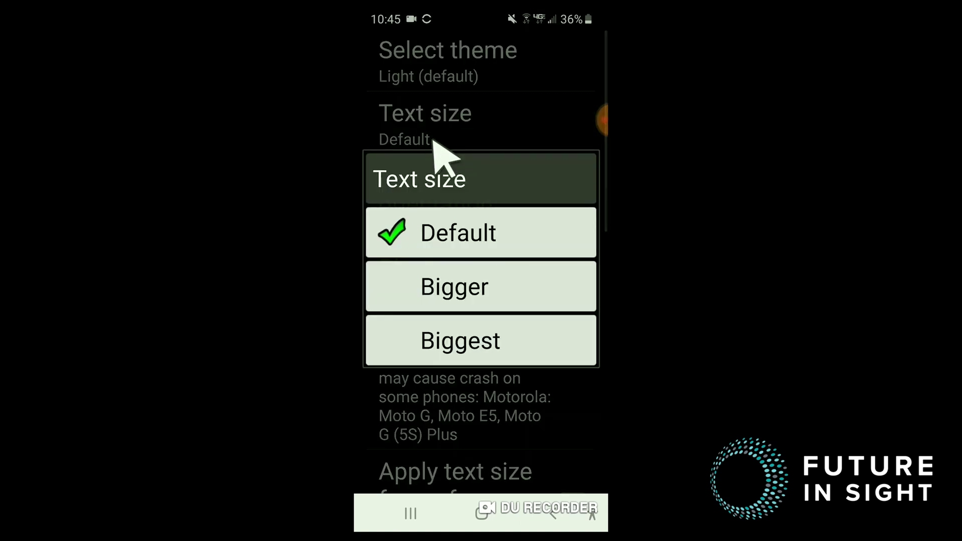
left_click(465, 290)
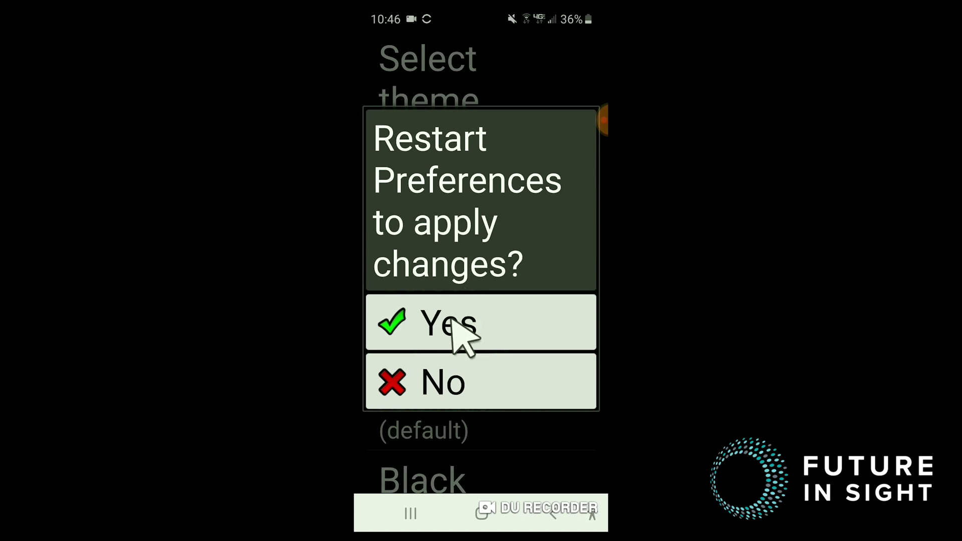
left_click(451, 321)
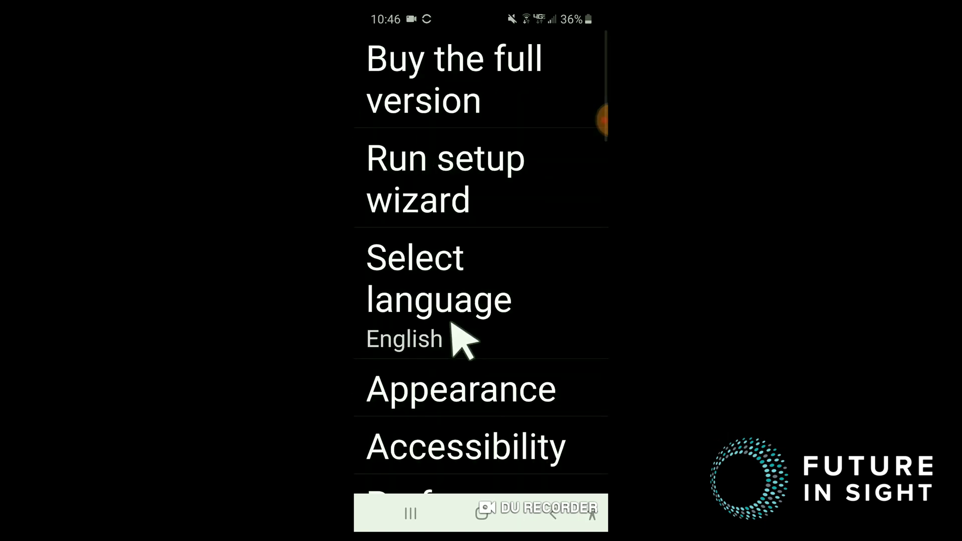
Change the text size to Biggest and restart Preferences to apply it
scroll(452, 328, "down", 1)
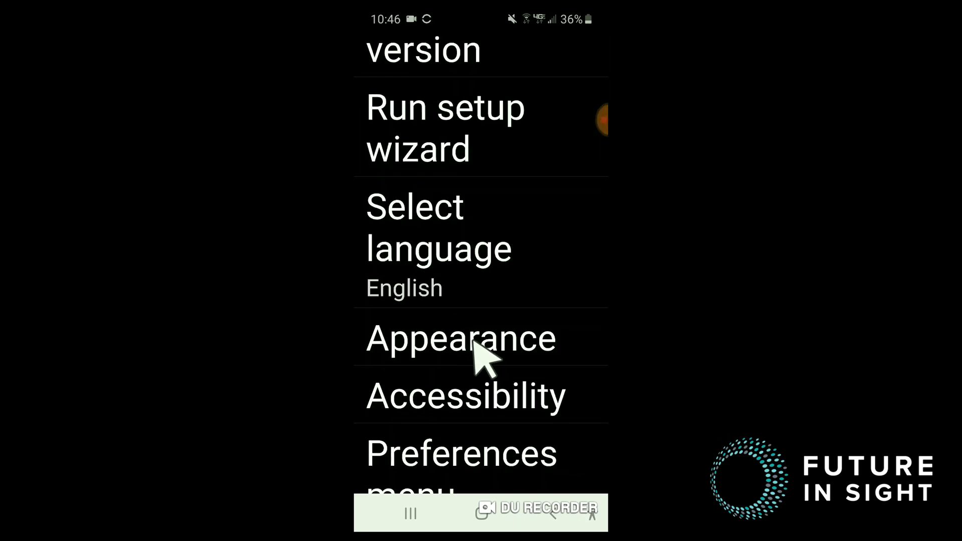
left_click(474, 340)
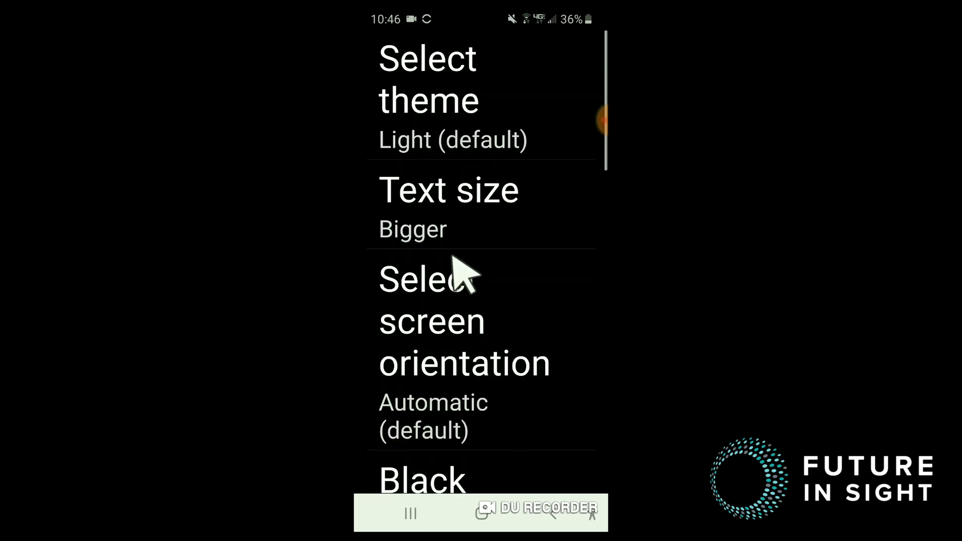
left_click(439, 226)
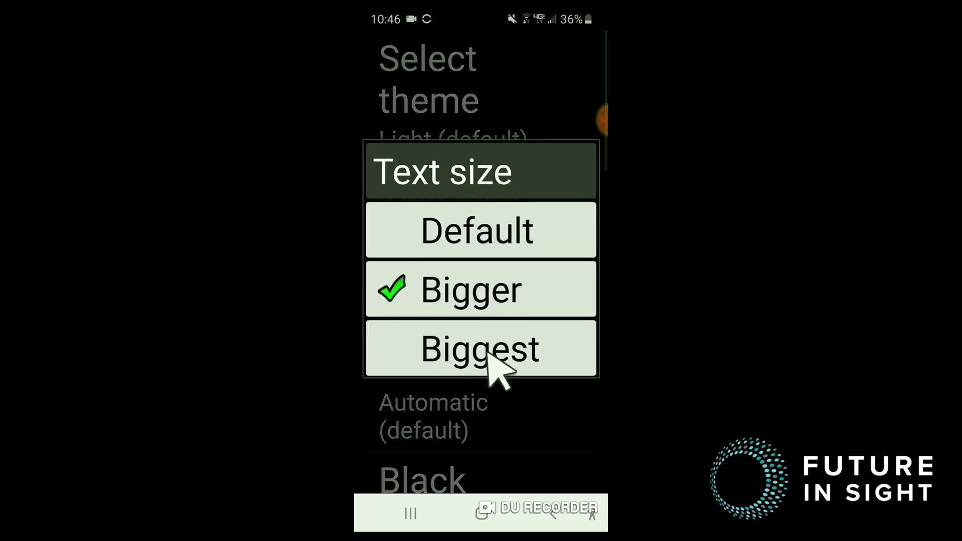
left_click(489, 352)
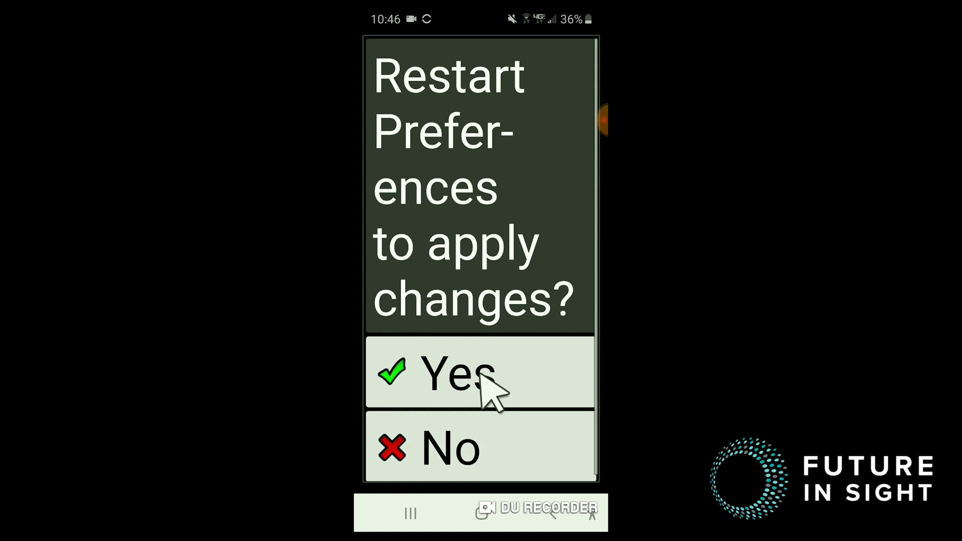
left_click(478, 385)
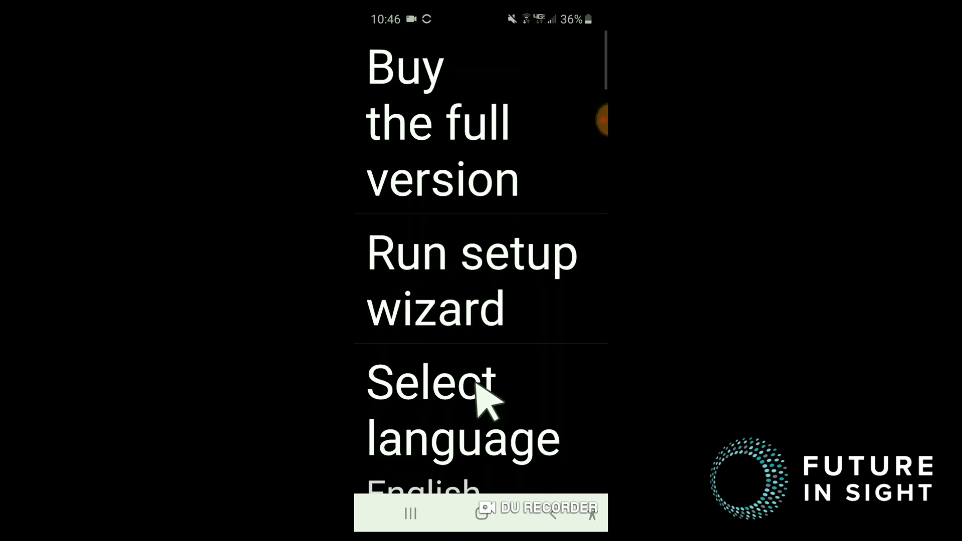
Restore the text size to Default and confirm the restart
scroll(476, 385, "down", 3)
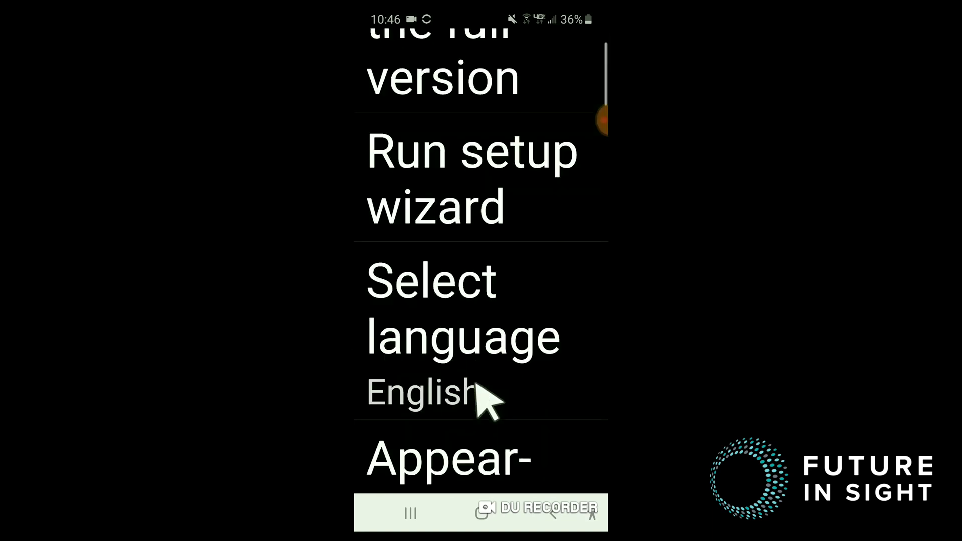
left_click(473, 407)
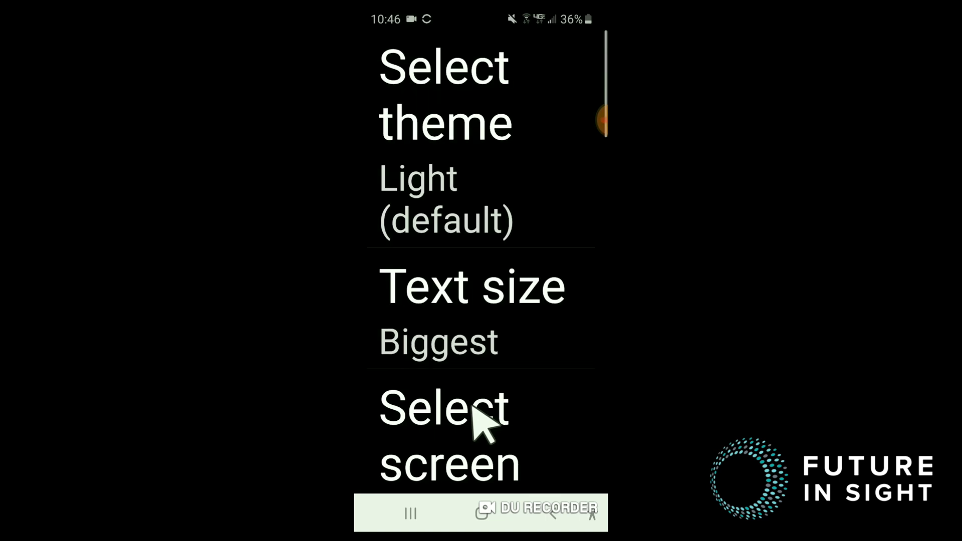
left_click(441, 284)
left_click(445, 224)
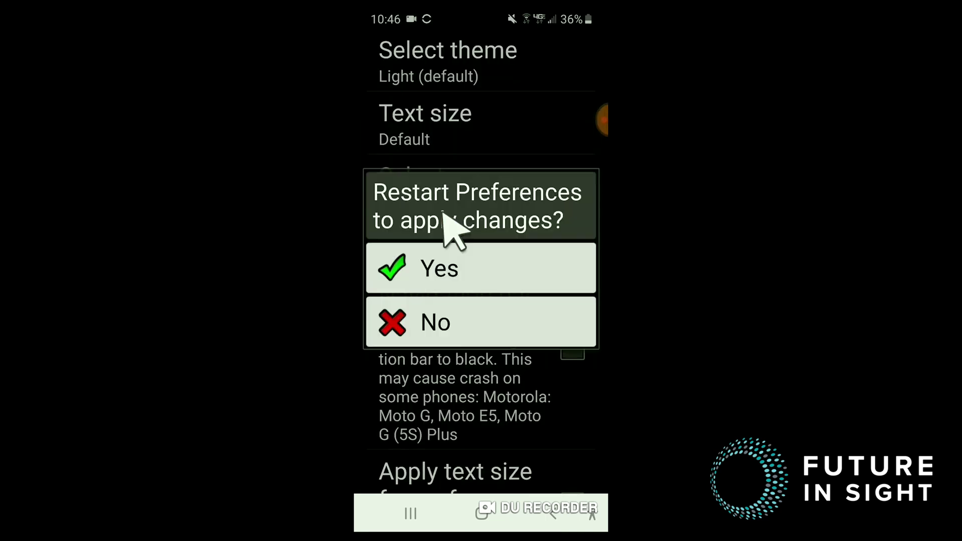
left_click(451, 273)
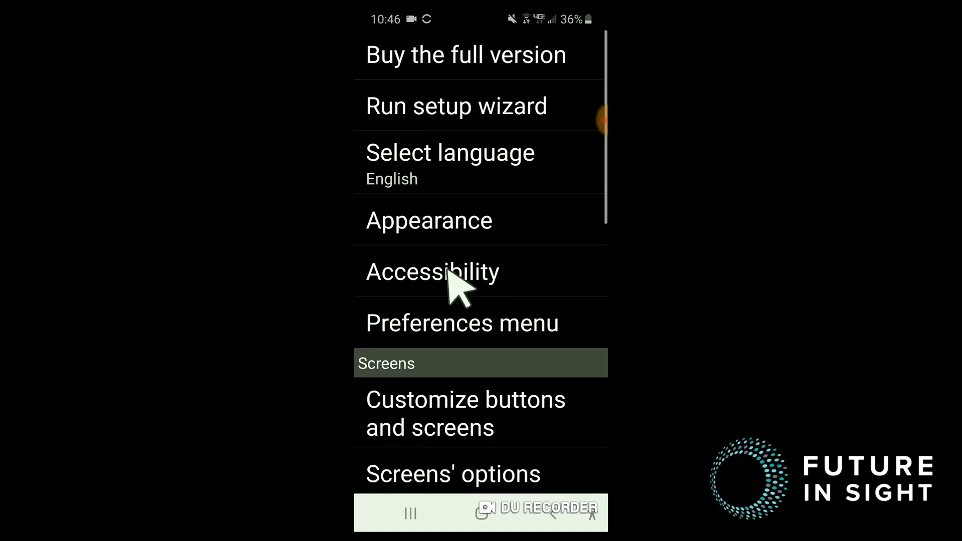
Go home, open the Phone app's Dial number pad, then return home
left_click(485, 510)
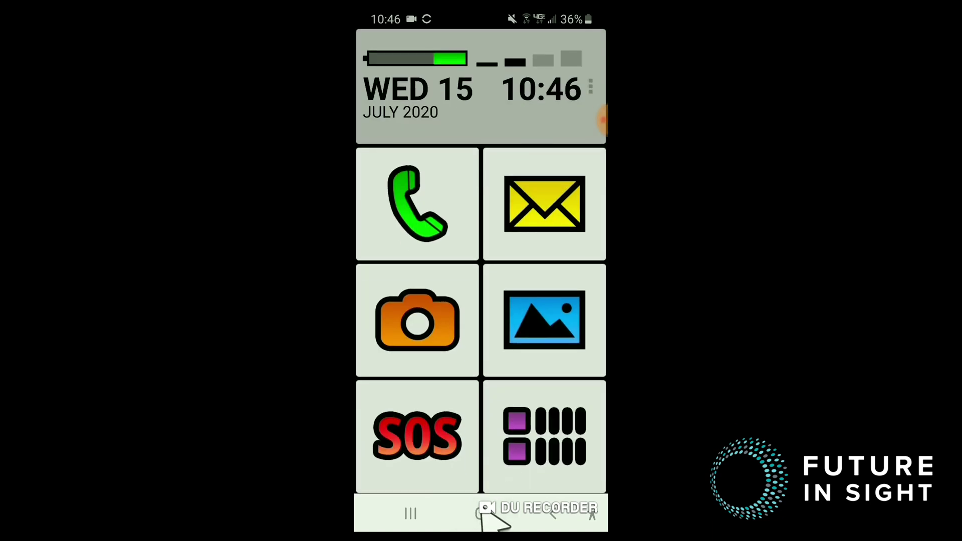
left_click(410, 196)
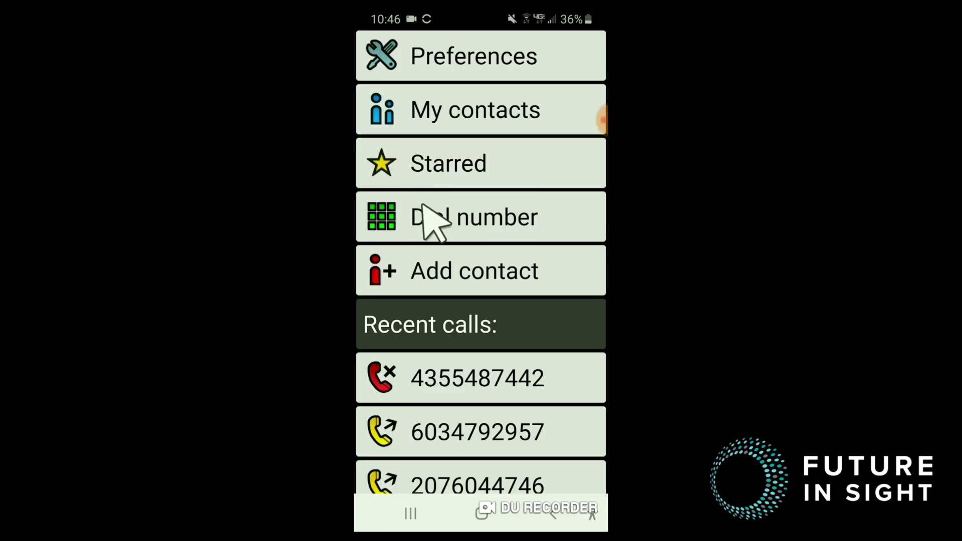
left_click(437, 236)
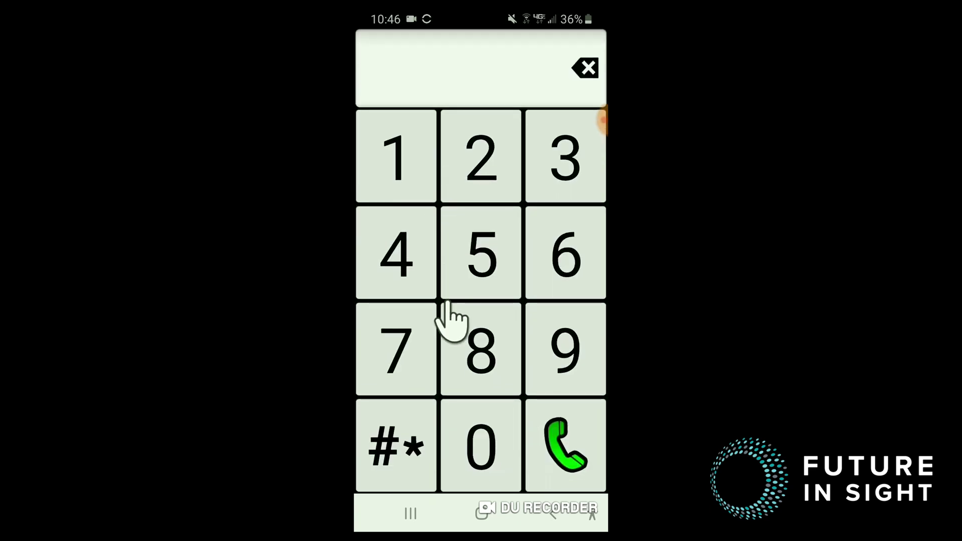
left_click(480, 512)
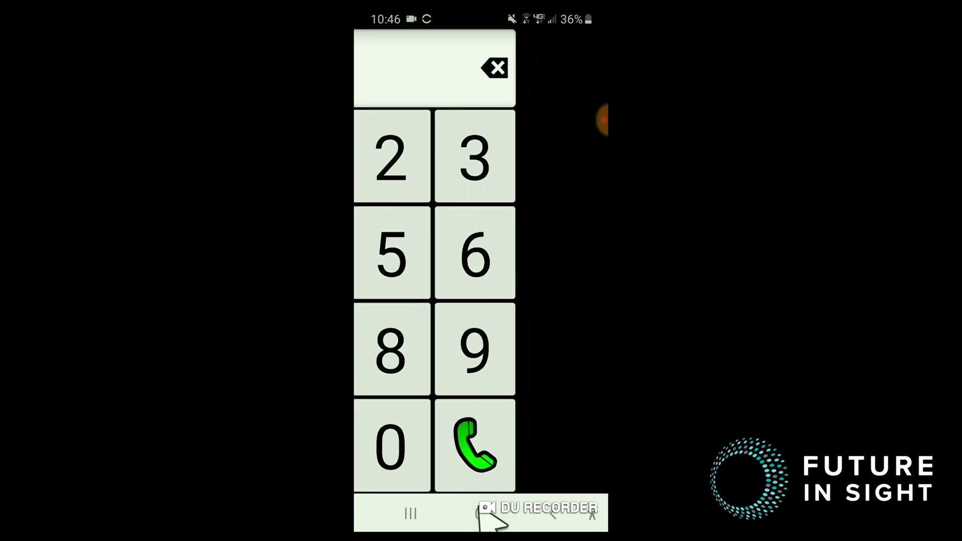
Reopen Phone, scroll through My contacts, and back out to the home screen
left_click(417, 210)
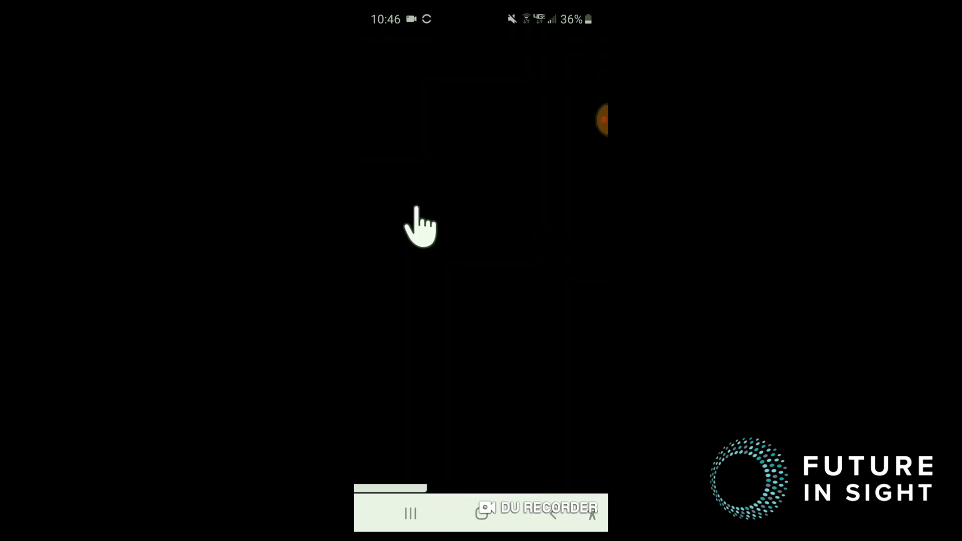
left_click(461, 110)
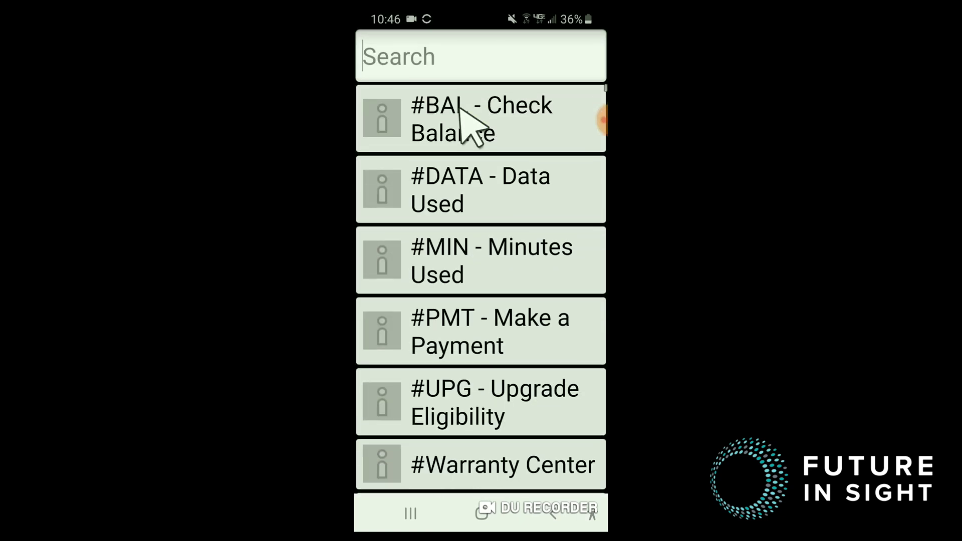
scroll(460, 107, "down", 10)
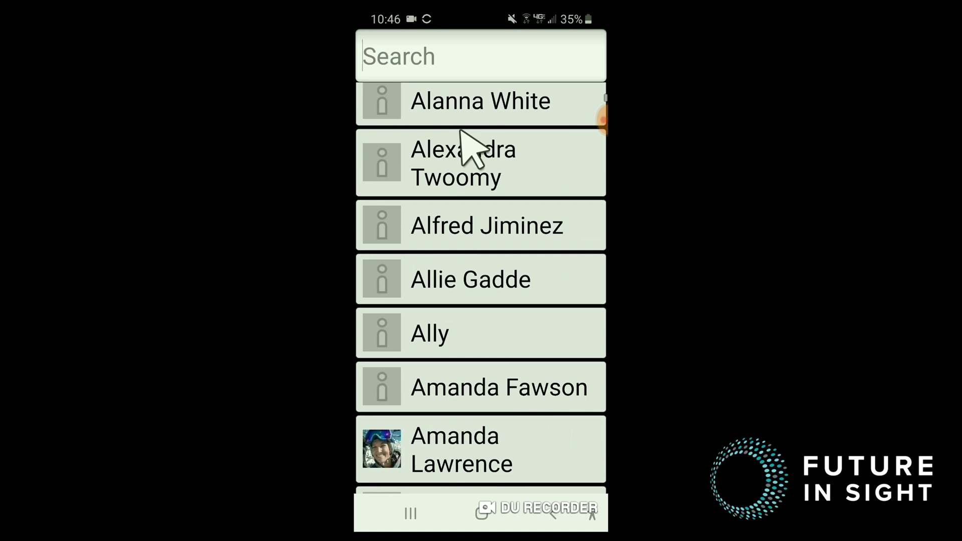
scroll(460, 131, "down", 3)
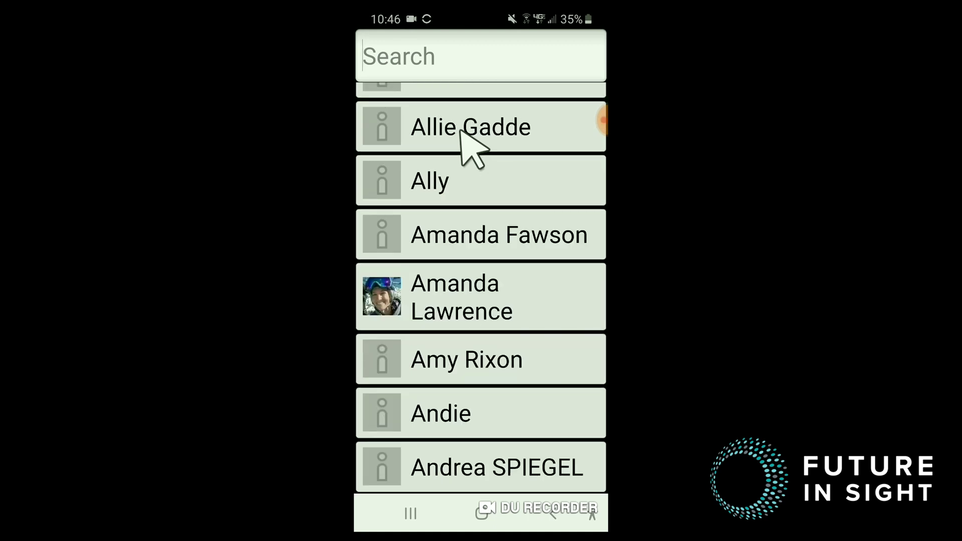
left_click(554, 512)
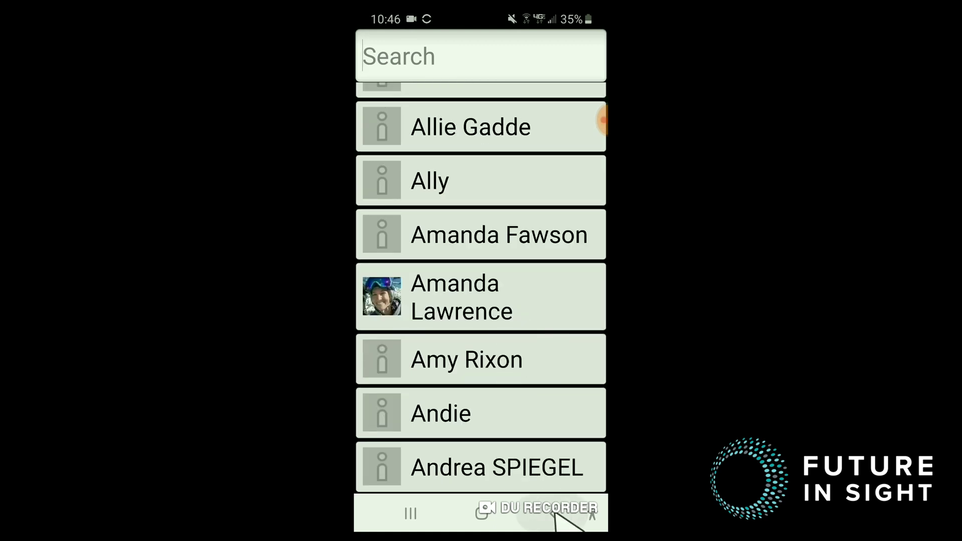
left_click(555, 514)
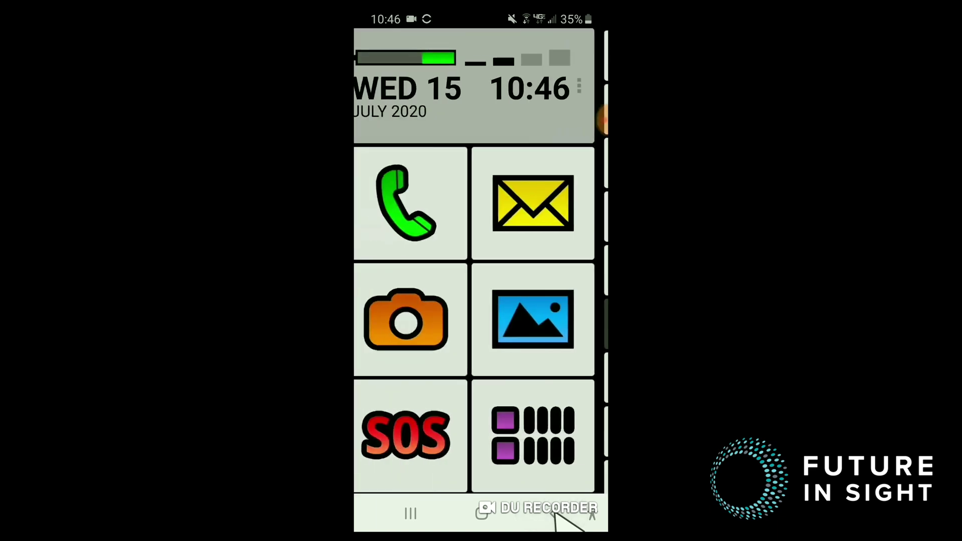
Open Messages, scroll Recent messages, and start a reply to a contact's conversation
left_click(549, 209)
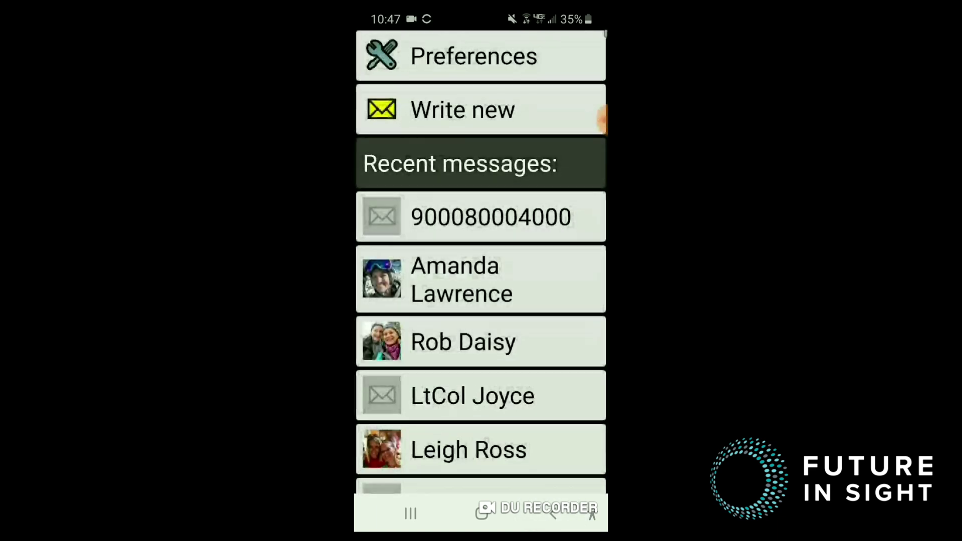
scroll(527, 209, "down", 3)
scroll(526, 210, "down", 2)
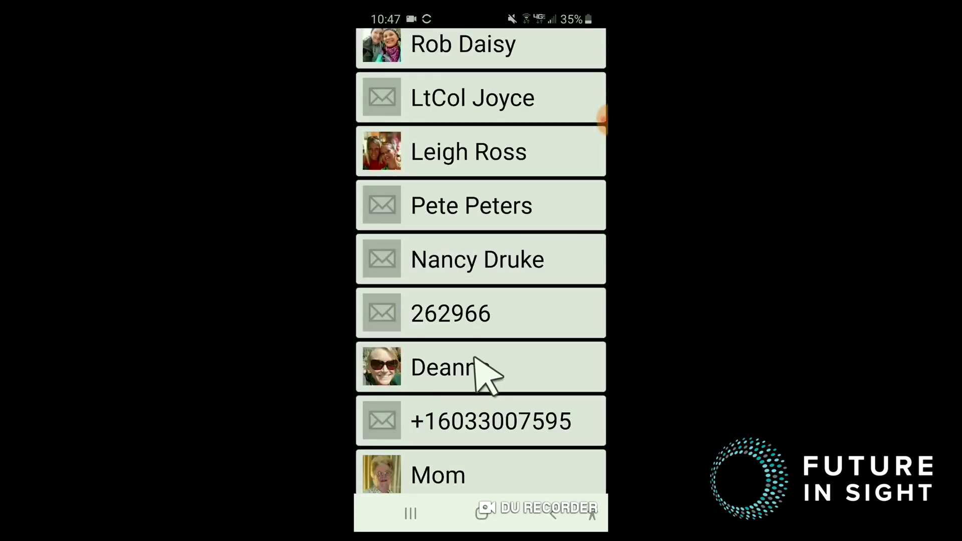
left_click(473, 366)
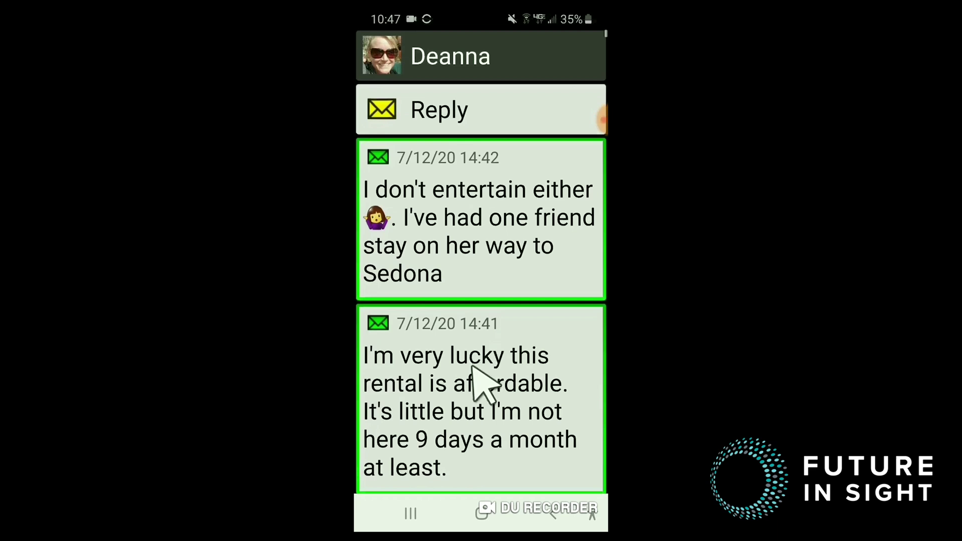
left_click(427, 112)
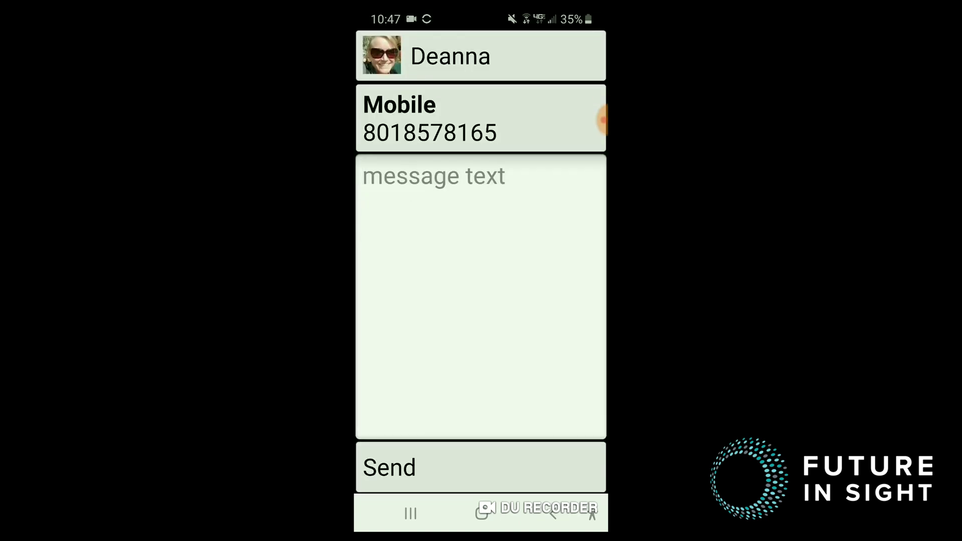
Write 'Hello!', send and confirm it, then return to the home screen
left_click(384, 176)
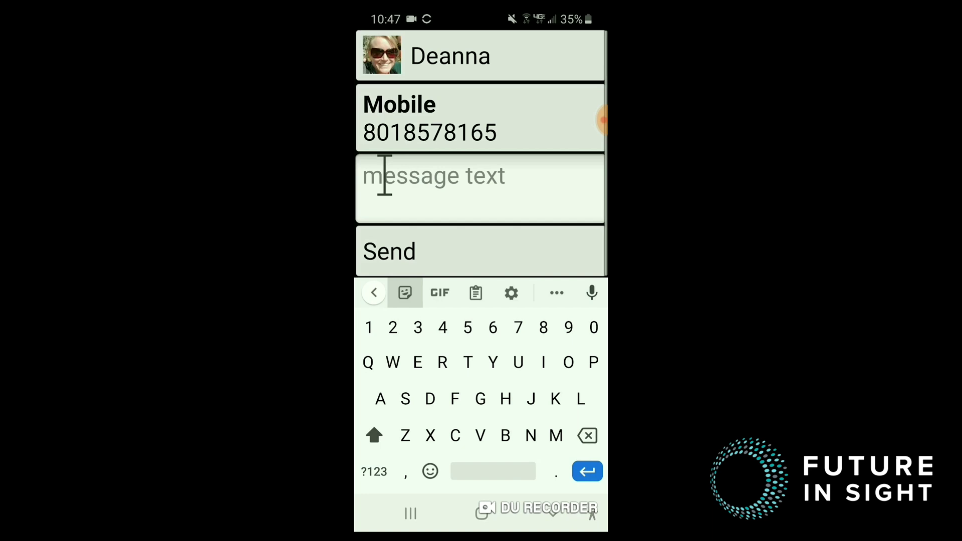
type("He")
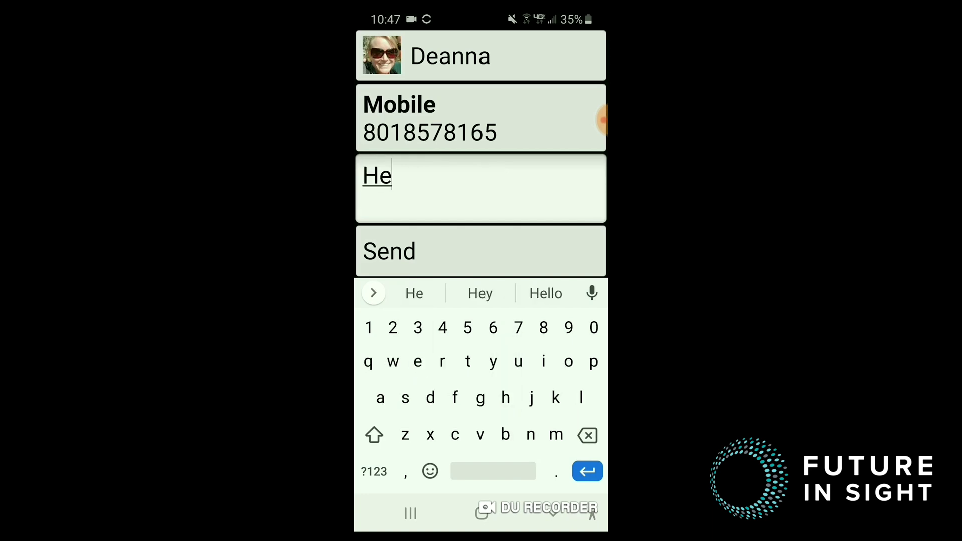
type("llo")
left_click(375, 472)
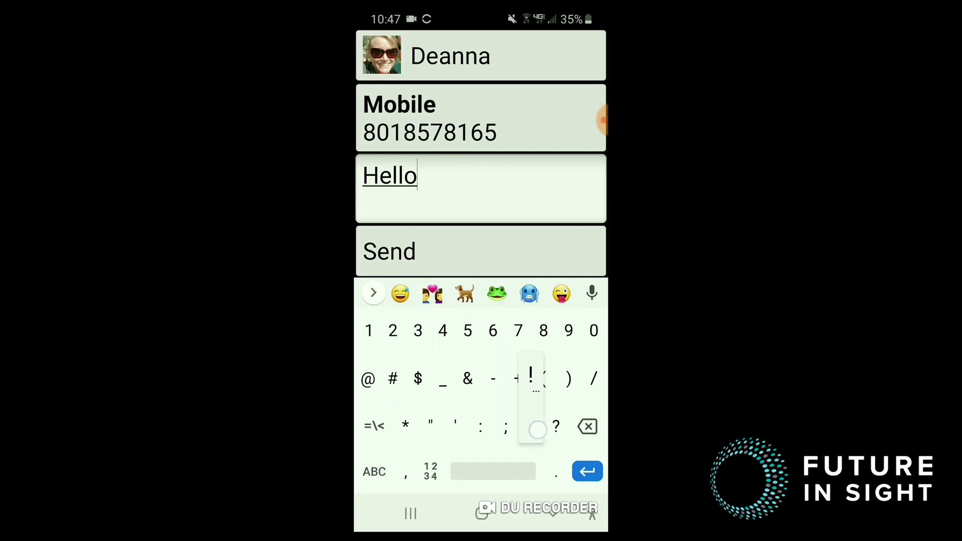
type("!")
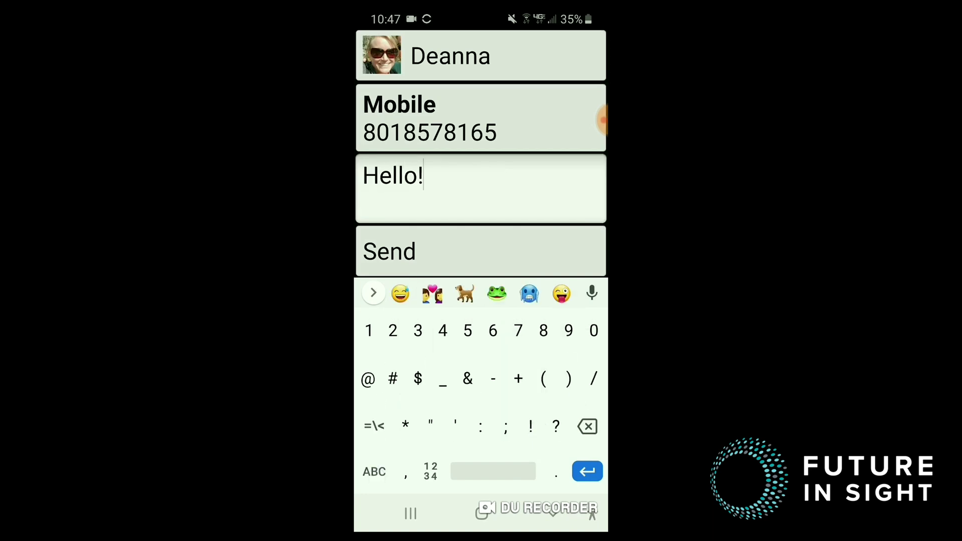
left_click(409, 251)
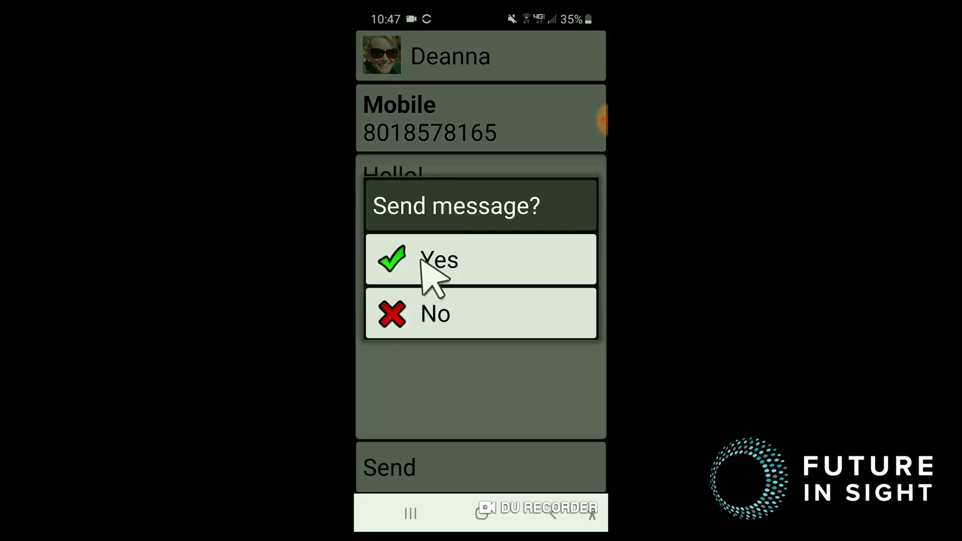
left_click(422, 254)
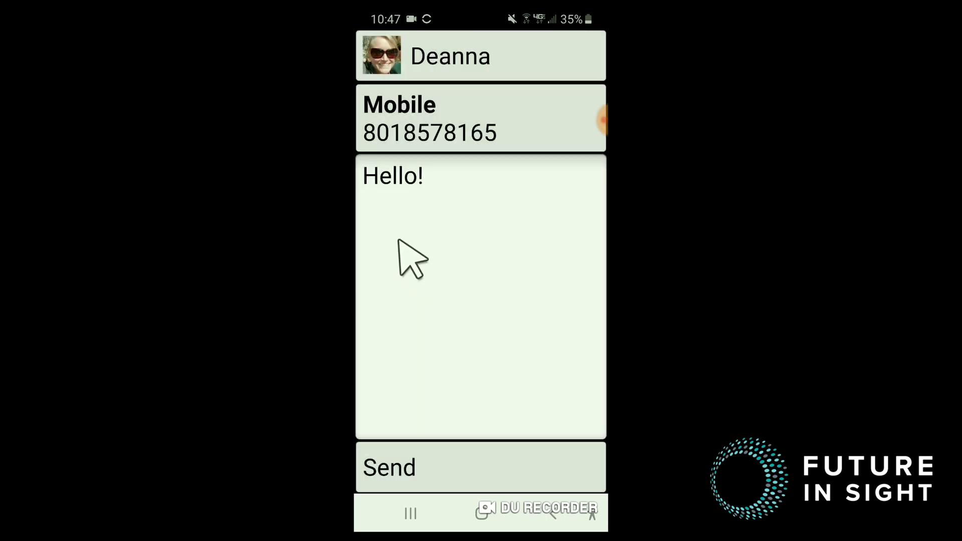
left_click(480, 514)
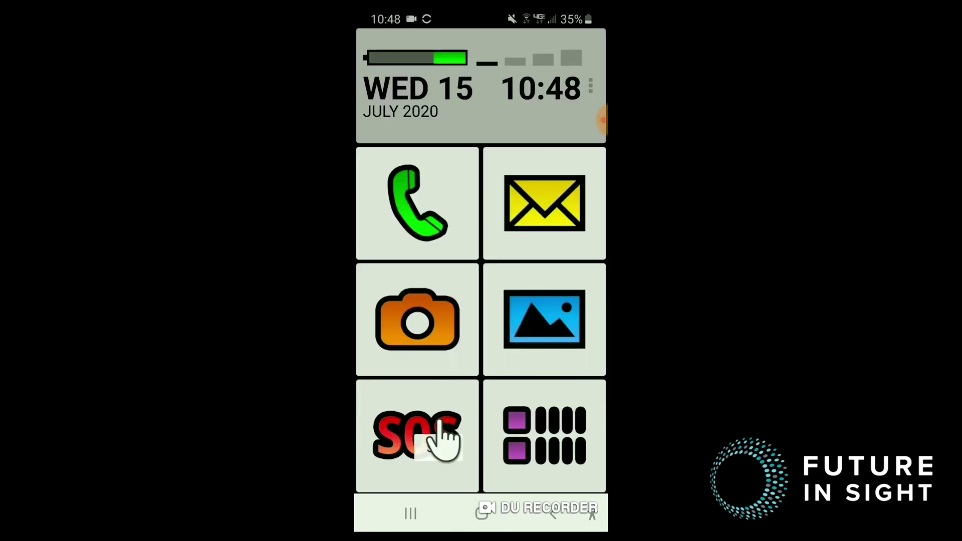